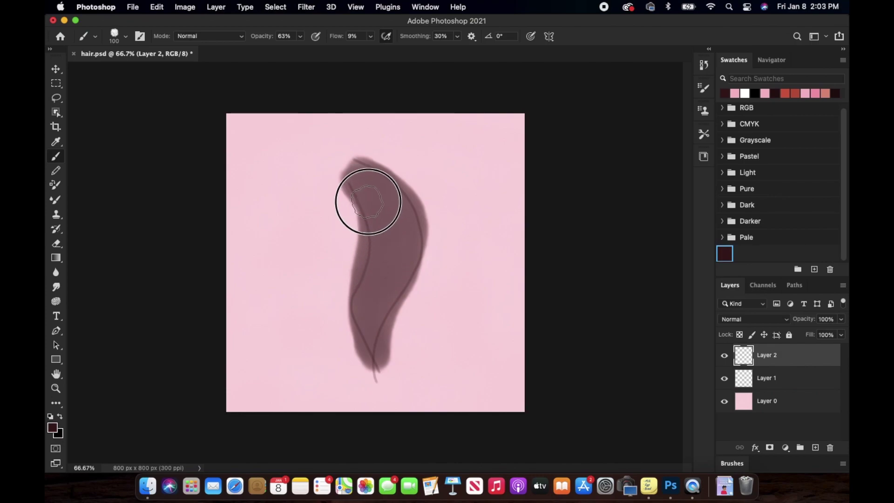
Erase the hair's lower right edge into a clean taper and hide Layer 1's sketch outline.
left_click(62, 247)
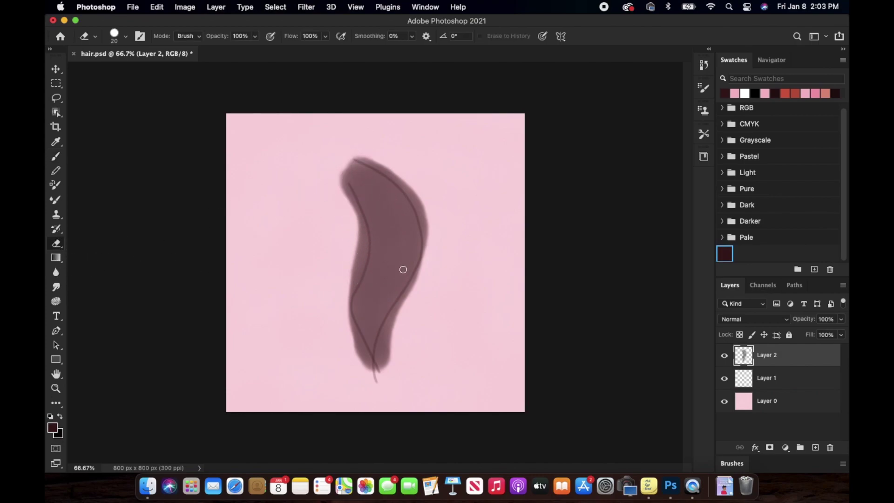
mouse_move(423, 264)
left_mouse_down()
mouse_move(389, 327)
mouse_move(389, 363)
left_mouse_up()
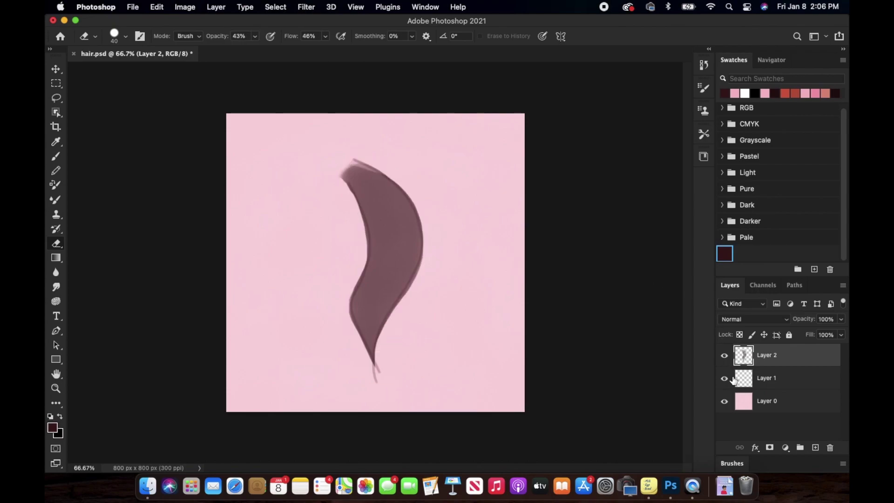
left_click(725, 380)
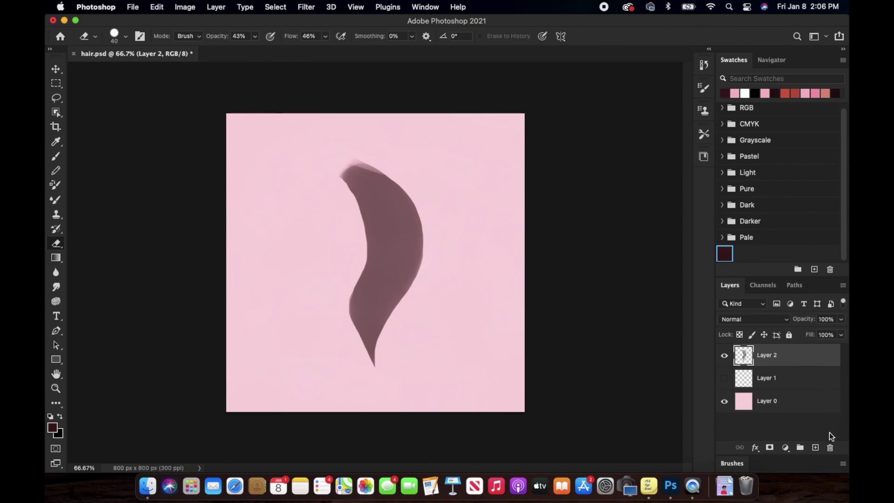
Add a new empty layer above the hair and switch to a smaller brush.
left_click(815, 448)
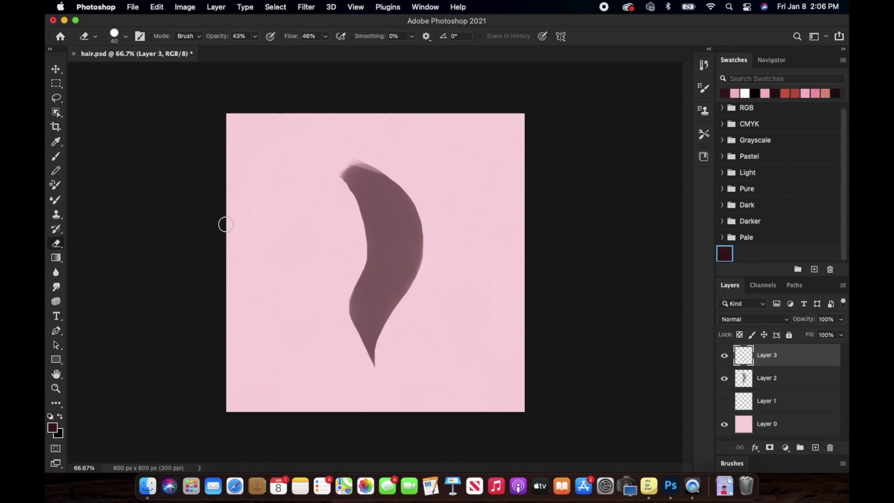
left_click(58, 156)
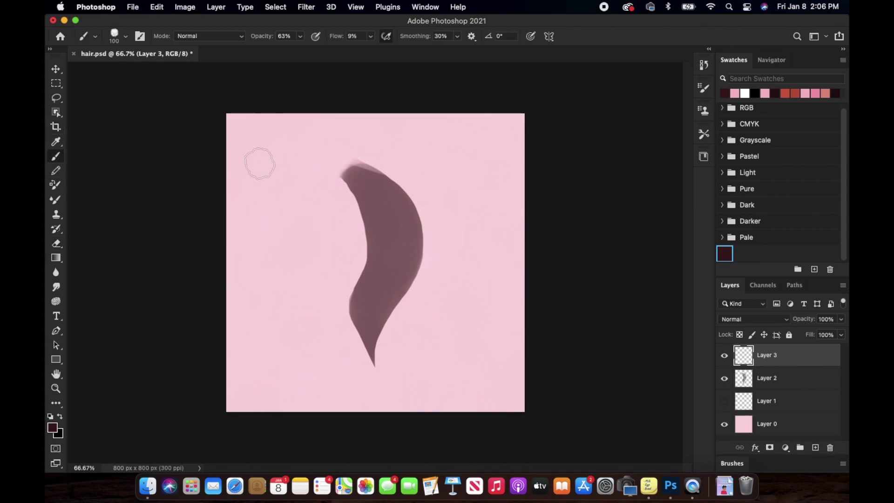
key("bracketleft")
key("bracketleft")
key("bracketleft")
key("bracketleft")
key("bracketleft")
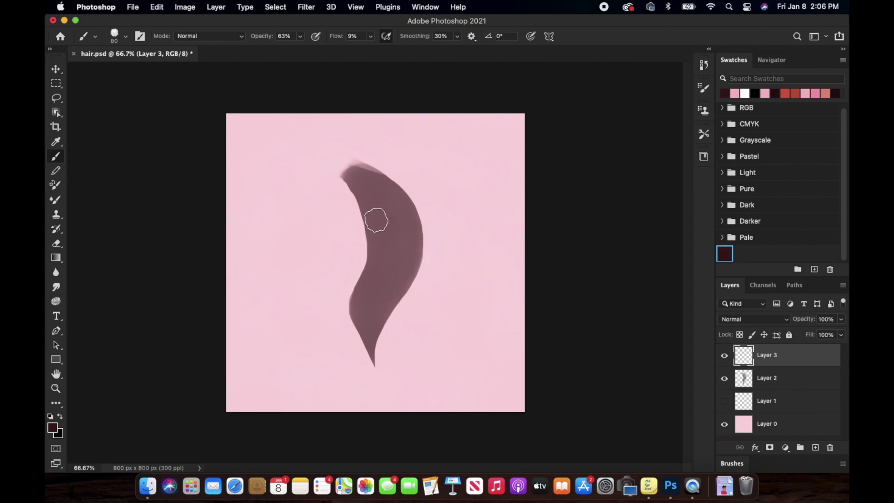
key("bracketleft")
Paint dark strand strokes along the hair's top, right edge and centre, undoing bad strokes.
mouse_move(359, 164)
left_mouse_down()
mouse_move(404, 190)
mouse_move(422, 233)
mouse_move(369, 365)
left_mouse_up()
mouse_move(351, 181)
left_mouse_down()
mouse_move(357, 169)
mouse_move(385, 288)
mouse_move(373, 356)
mouse_move(349, 180)
mouse_move(375, 273)
mouse_move(372, 356)
left_mouse_up()
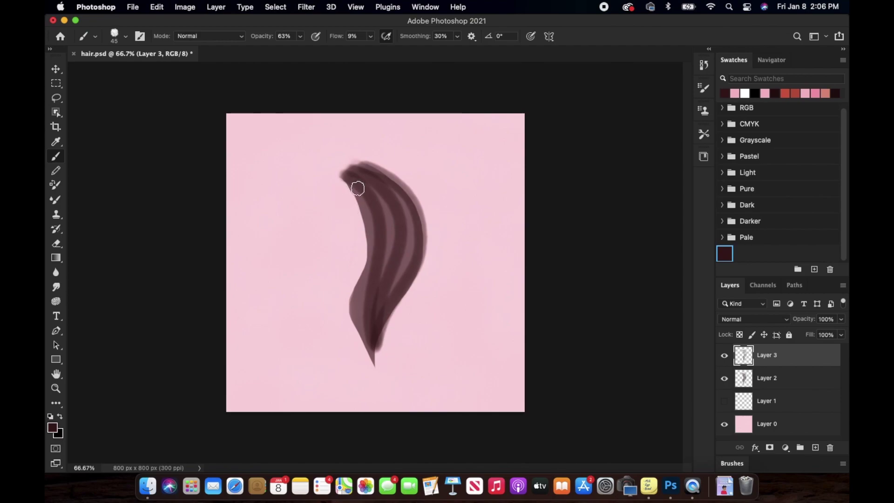
key("super+z")
key("super+z")
key("super+z")
key("bracketleft")
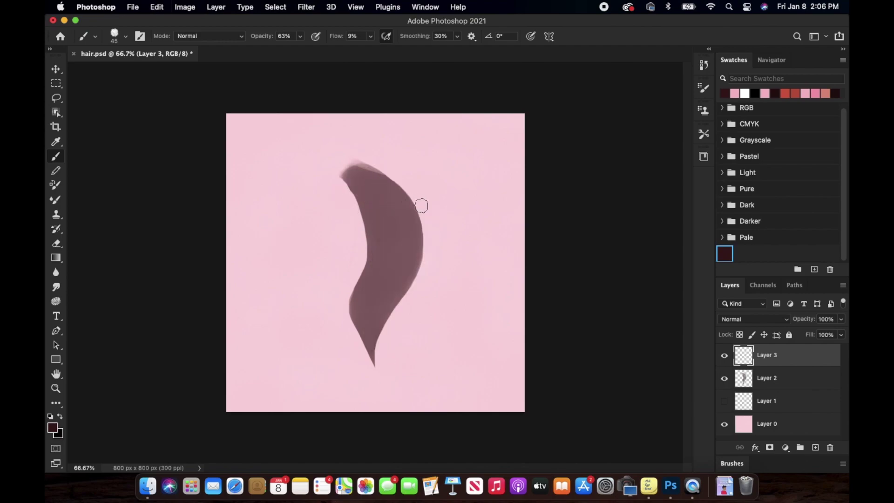
mouse_move(359, 163)
left_mouse_down()
mouse_move(394, 185)
mouse_move(413, 219)
mouse_move(413, 263)
mouse_move(374, 348)
mouse_move(356, 170)
mouse_move(384, 188)
mouse_move(409, 233)
mouse_move(373, 324)
mouse_move(375, 363)
left_mouse_up()
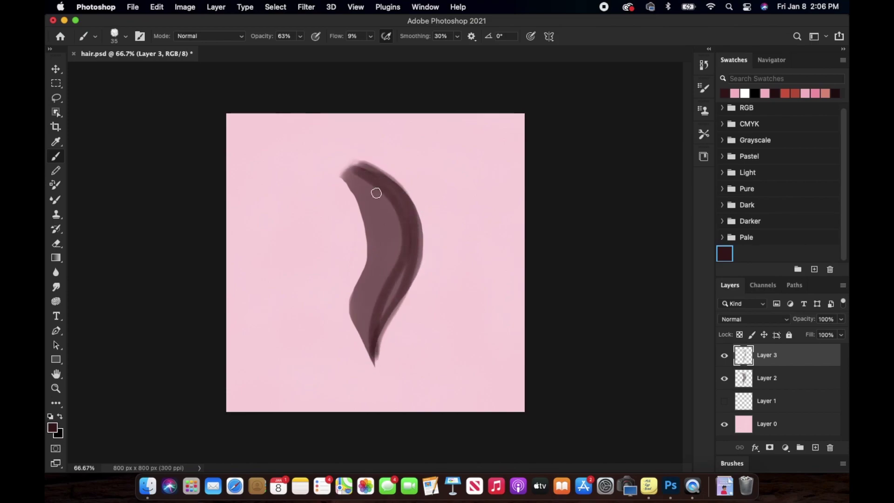
mouse_move(352, 171)
left_mouse_down()
mouse_move(393, 228)
mouse_move(373, 317)
mouse_move(375, 363)
left_mouse_up()
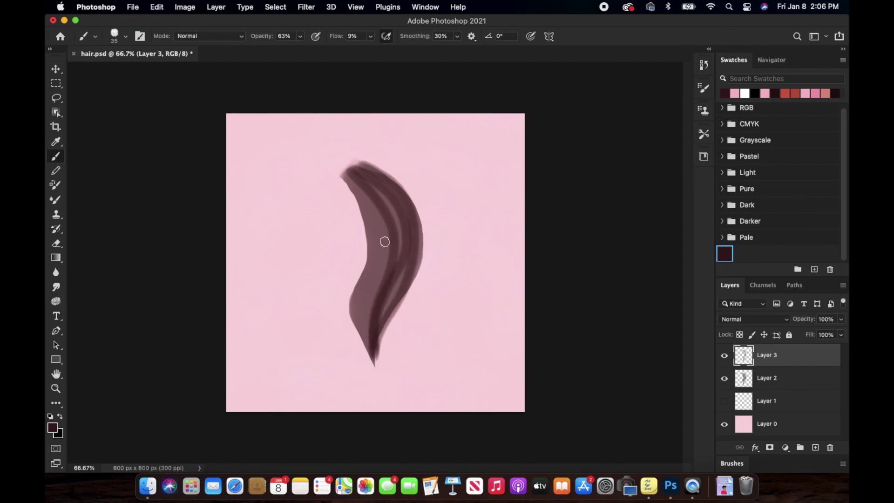
mouse_move(347, 177)
left_mouse_down()
mouse_move(382, 235)
mouse_move(363, 326)
mouse_move(372, 361)
left_mouse_up()
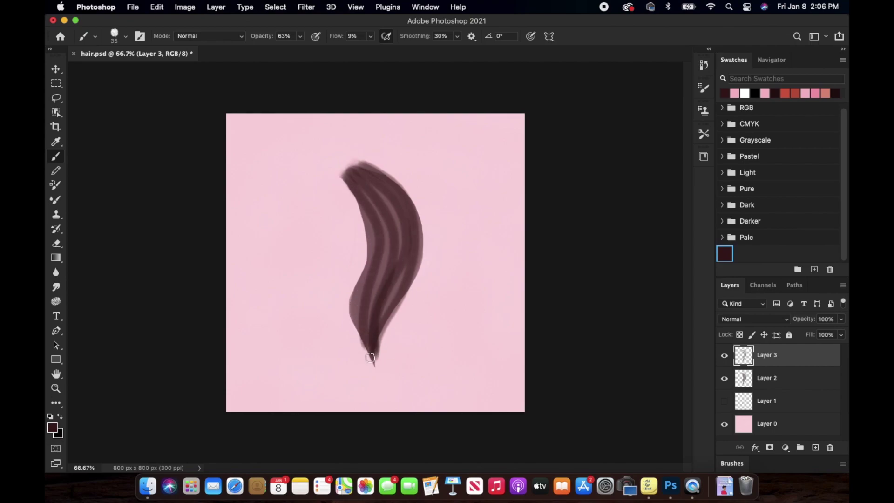
key("super+z")
Paint repeated low-flow dark strokes down the middle, top and right side of the lock.
mouse_move(347, 176)
left_mouse_down()
mouse_move(365, 200)
mouse_move(377, 369)
left_mouse_up()
mouse_move(358, 322)
left_mouse_down()
mouse_move(368, 266)
mouse_move(354, 162)
mouse_move(351, 186)
mouse_move(369, 211)
mouse_move(393, 325)
left_mouse_up()
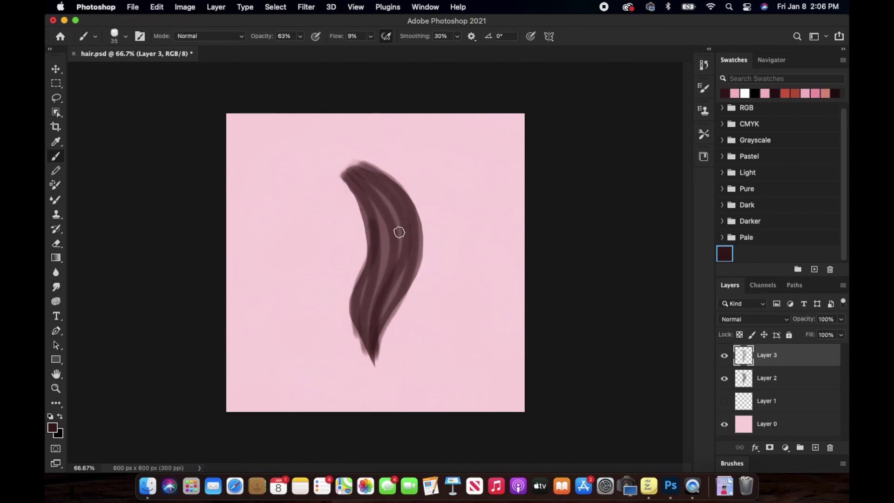
mouse_move(363, 167)
left_mouse_down()
mouse_move(387, 182)
mouse_move(399, 275)
mouse_move(396, 344)
left_mouse_up()
left_click_drag(367, 174, 393, 355)
mouse_move(375, 171)
left_mouse_down()
mouse_move(420, 236)
mouse_move(380, 334)
mouse_move(363, 185)
mouse_move(373, 295)
mouse_move(405, 340)
left_mouse_up()
mouse_move(350, 177)
left_mouse_down()
mouse_move(377, 221)
mouse_move(374, 280)
mouse_move(362, 334)
left_mouse_up()
mouse_move(350, 176)
left_mouse_down()
mouse_move(369, 213)
mouse_move(351, 301)
mouse_move(360, 326)
left_mouse_up()
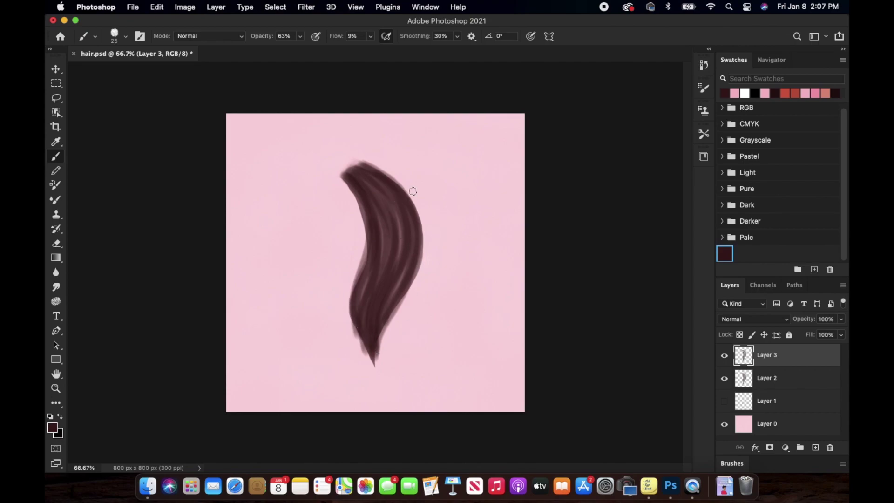
mouse_move(361, 169)
left_mouse_down()
mouse_move(400, 212)
mouse_move(395, 272)
mouse_move(375, 313)
left_mouse_up()
mouse_move(379, 176)
left_mouse_down()
mouse_move(405, 266)
mouse_move(398, 241)
left_mouse_up()
mouse_move(358, 174)
left_mouse_down()
mouse_move(391, 239)
mouse_move(389, 358)
left_mouse_up()
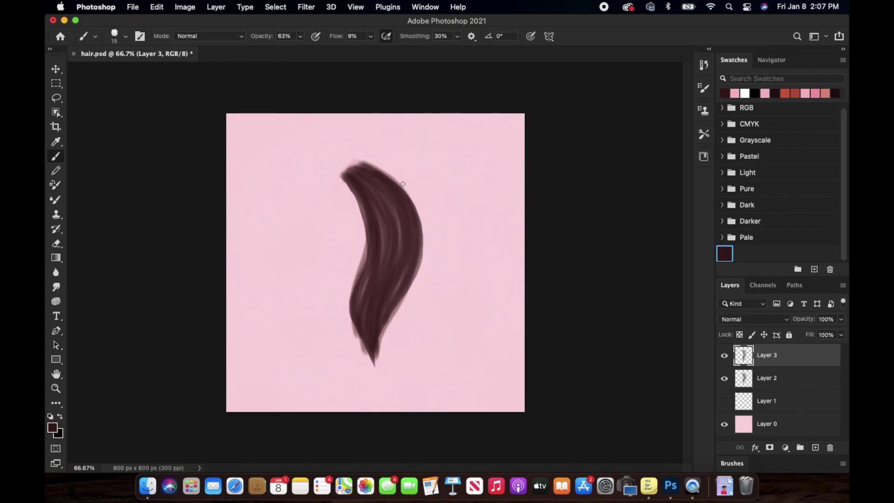
Fill out the left edge and add faint wisps along both edges of the lock.
mouse_move(343, 181)
left_mouse_down()
mouse_move(361, 228)
mouse_move(369, 303)
left_mouse_up()
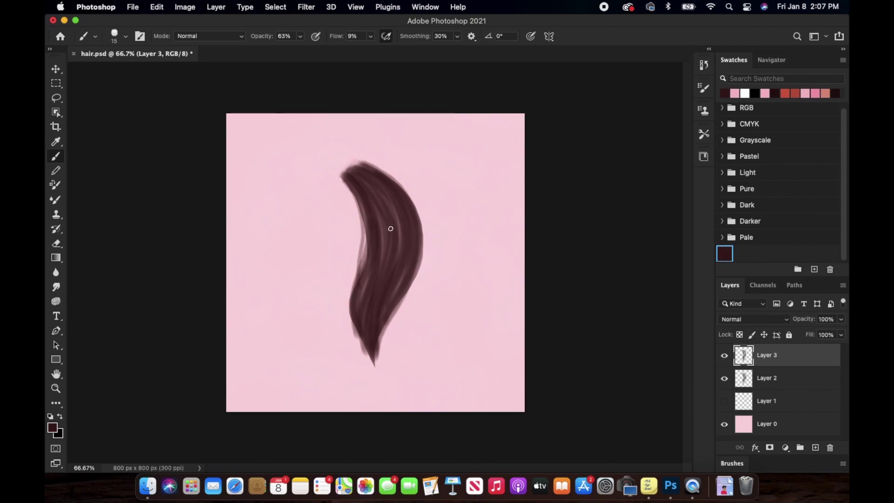
mouse_move(345, 181)
left_mouse_down()
mouse_move(364, 214)
mouse_move(369, 254)
mouse_move(355, 320)
left_mouse_up()
left_click_drag(349, 188, 355, 294)
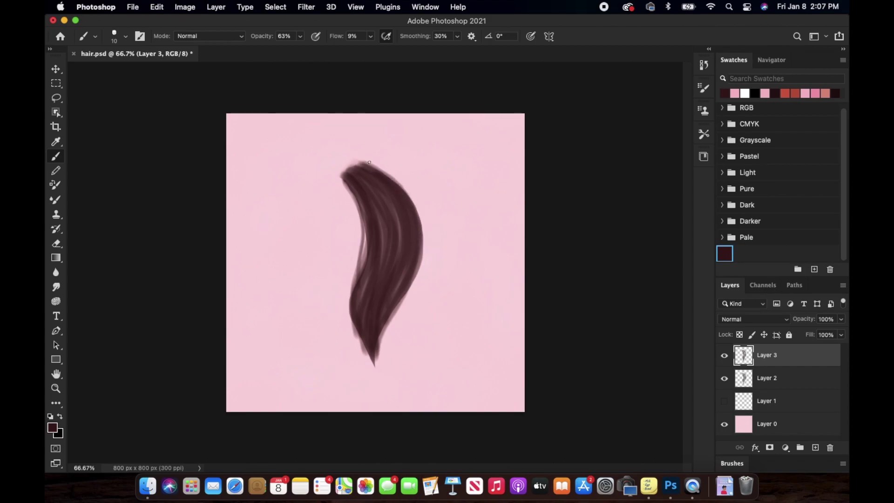
mouse_move(379, 170)
left_mouse_down()
mouse_move(423, 223)
mouse_move(418, 288)
mouse_move(387, 328)
left_mouse_up()
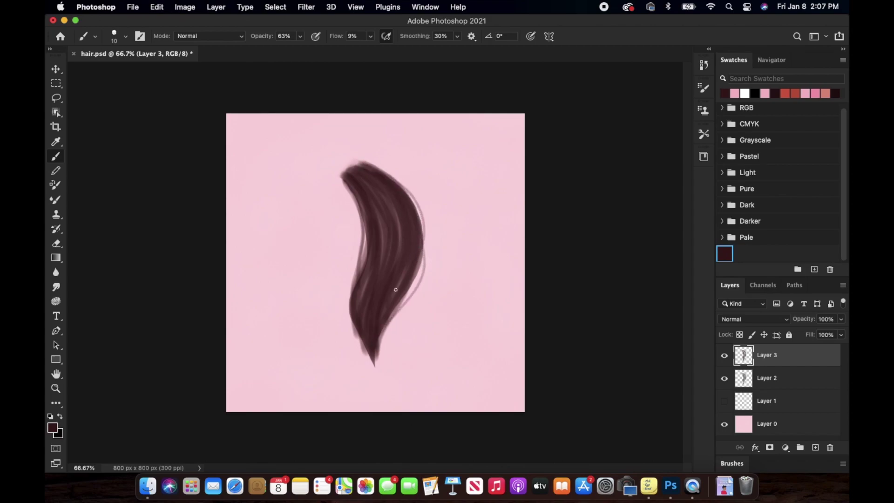
mouse_move(419, 246)
left_mouse_down()
mouse_move(420, 280)
mouse_move(378, 335)
left_mouse_up()
left_click_drag(412, 195, 423, 259)
mouse_move(343, 176)
left_mouse_down()
mouse_move(359, 250)
mouse_move(349, 319)
mouse_move(371, 346)
left_mouse_up()
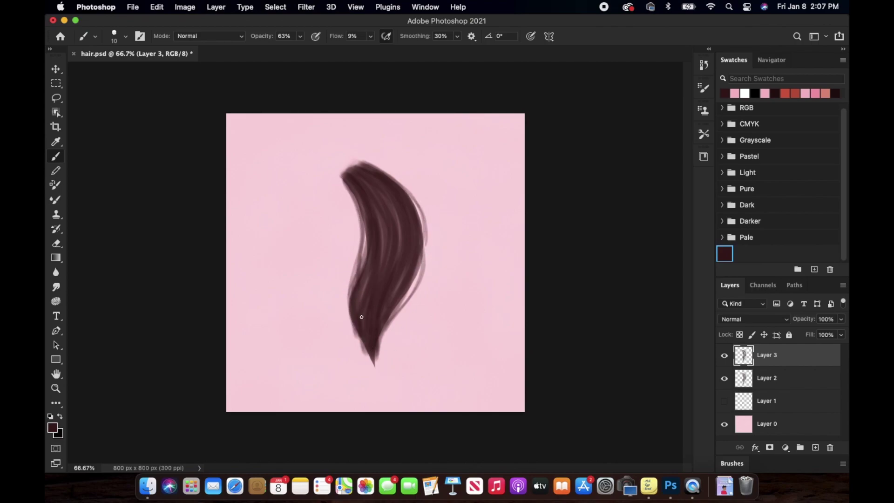
mouse_move(401, 190)
left_mouse_down()
mouse_move(423, 253)
mouse_move(401, 309)
left_mouse_up()
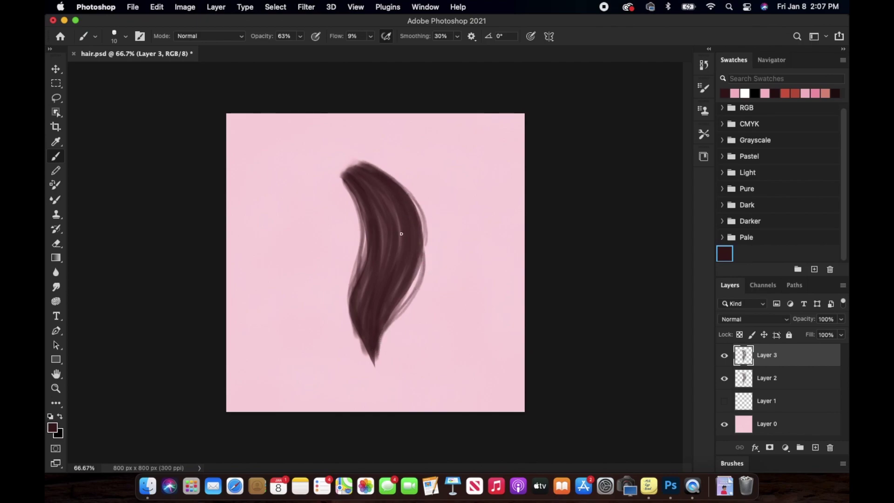
Shrink the brush to a 3 px tip and paint fine hairs down both edges.
key("bracketleft")
key("bracketleft")
key("bracketleft")
key("bracketleft")
key("bracketleft")
key("bracketleft")
key("bracketleft")
mouse_move(371, 164)
left_mouse_down()
mouse_move(401, 188)
mouse_move(423, 241)
left_mouse_up()
left_click_drag(417, 203, 429, 246)
mouse_move(344, 179)
left_mouse_down()
mouse_move(346, 271)
mouse_move(371, 335)
left_mouse_up()
mouse_move(357, 209)
left_mouse_down()
mouse_move(349, 280)
mouse_move(365, 332)
left_mouse_up()
key("super+plus")
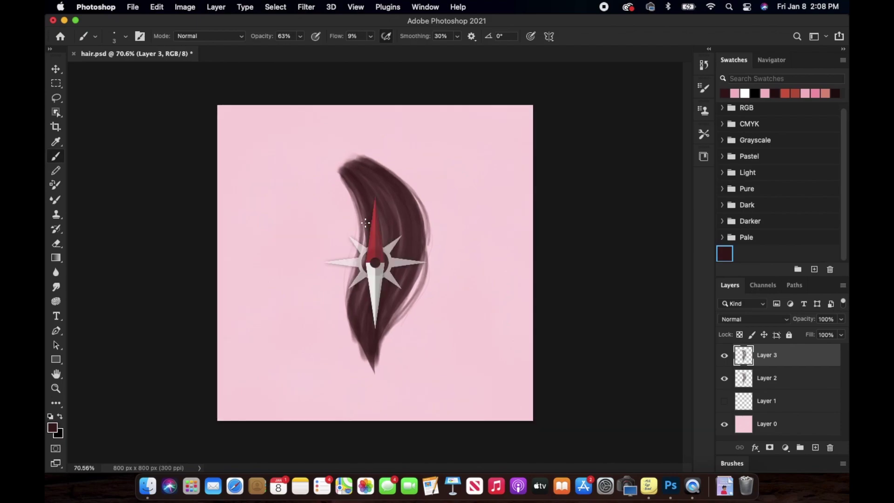
Thicken the left-edge wisps, darken the lower left near the tip, and undo a stray strand.
scroll(367, 221, "up", 2)
left_click_drag(345, 186, 345, 295)
left_click_drag(356, 228, 347, 318)
left_click(359, 366)
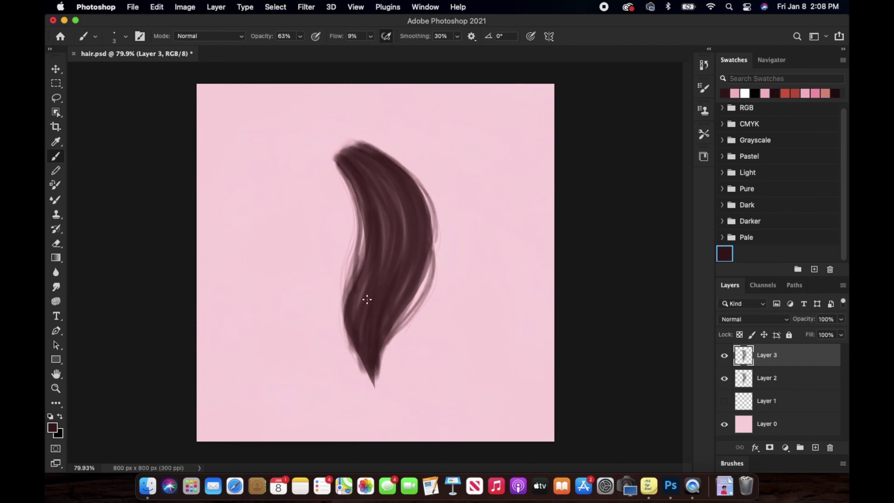
mouse_move(348, 308)
left_mouse_down()
mouse_move(344, 331)
mouse_move(342, 324)
mouse_move(367, 379)
left_mouse_up()
left_click_drag(433, 277, 395, 328)
mouse_move(361, 229)
left_mouse_down()
mouse_move(343, 320)
mouse_move(367, 260)
left_mouse_up()
key("super+z")
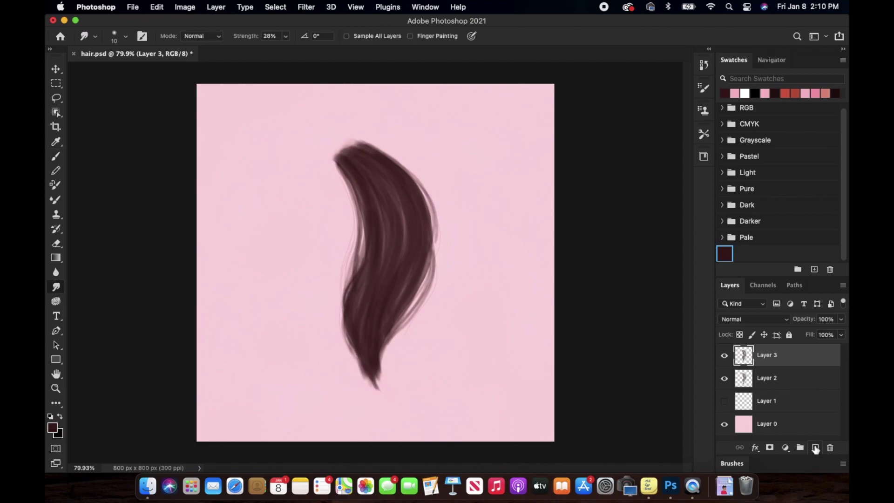
Add Layer 4 and set the brush colour to near-black maroon 150707.
left_click(814, 448)
left_click(56, 156)
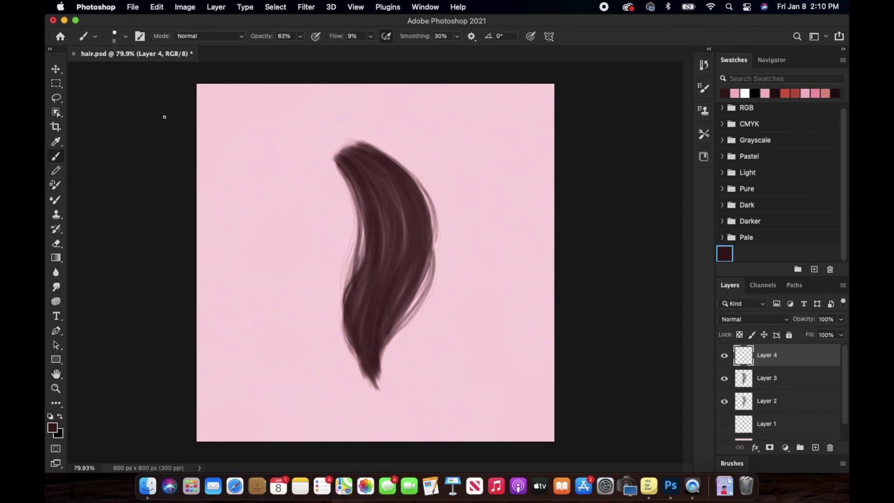
left_click(724, 253)
left_click(52, 427)
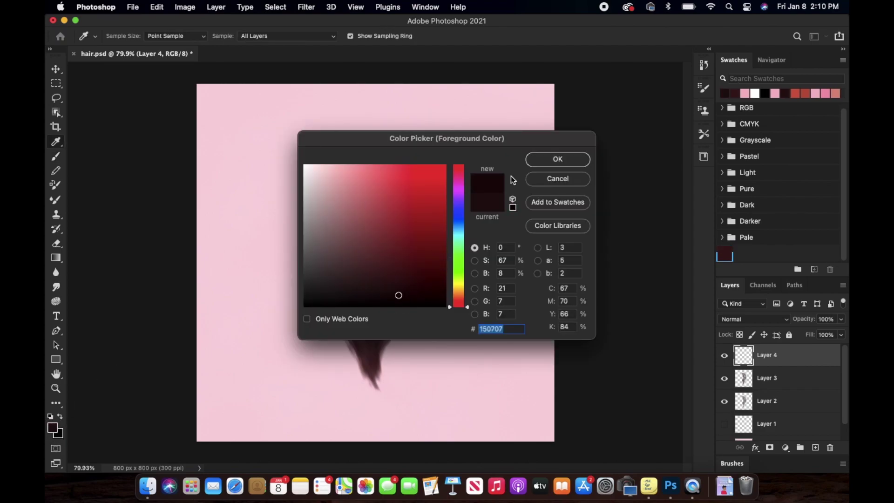
left_click(557, 159)
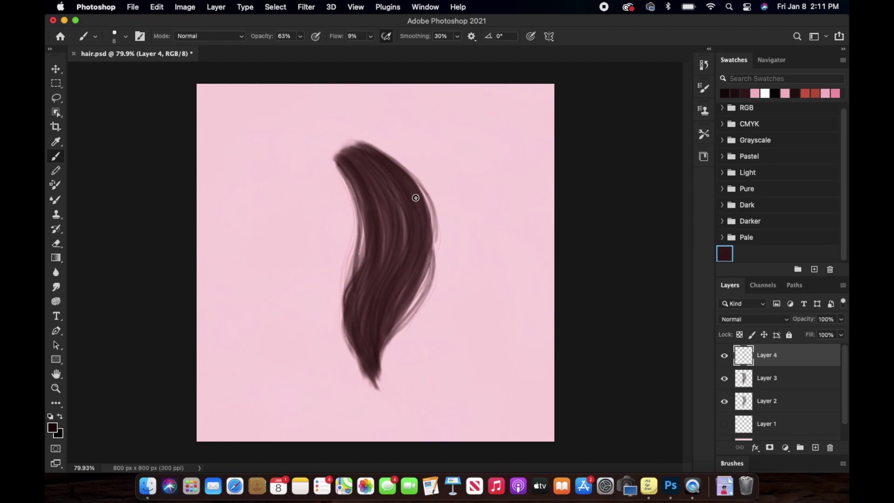
Paint near-black shading strands inside the lock and along both edges, redoing stray ones.
left_click_drag(410, 235, 402, 207)
left_click_drag(344, 163, 374, 320)
left_click_drag(360, 179, 366, 313)
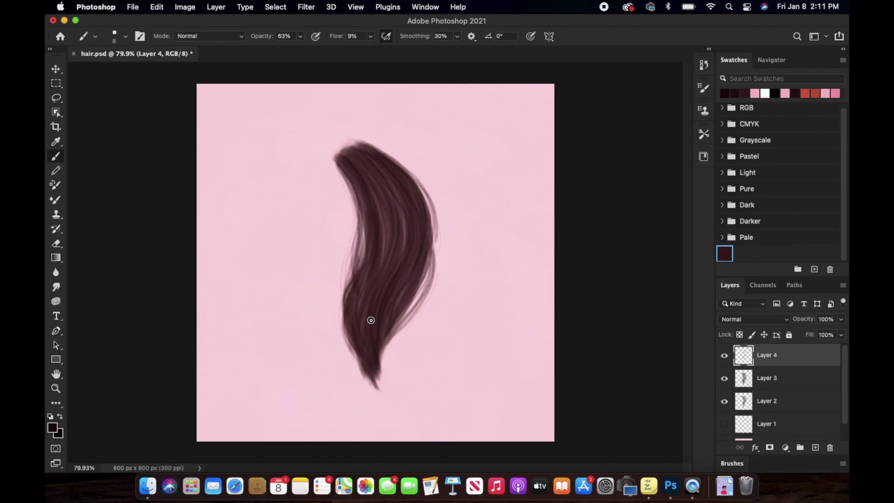
mouse_move(341, 161)
left_mouse_down()
mouse_move(352, 179)
mouse_move(351, 261)
left_mouse_up()
mouse_move(370, 211)
left_mouse_down()
mouse_move(363, 245)
mouse_move(376, 285)
left_mouse_up()
left_click_drag(430, 231, 433, 289)
key("super+z")
mouse_move(428, 239)
left_mouse_down()
mouse_move(423, 298)
mouse_move(396, 331)
left_mouse_up()
left_click_drag(418, 284, 403, 329)
key("super+z")
left_click_drag(418, 288, 404, 329)
mouse_move(391, 159)
left_mouse_down()
mouse_move(427, 193)
mouse_move(429, 290)
left_mouse_up()
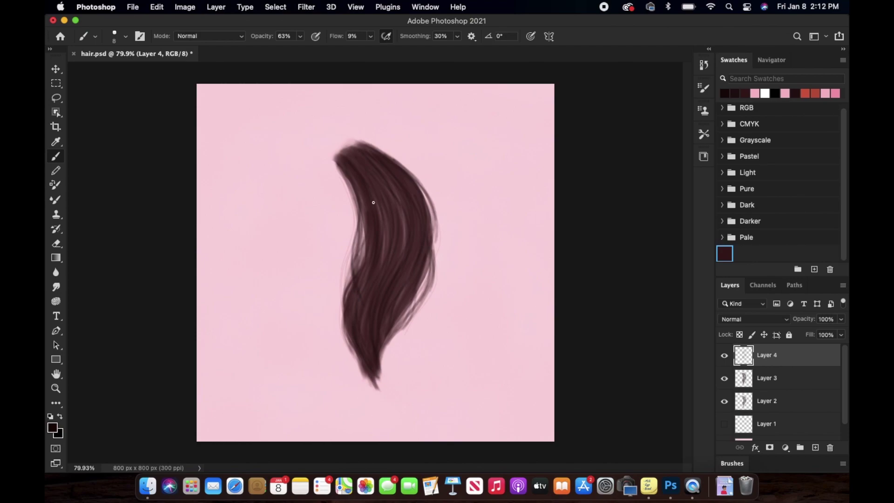
Select the Smudge tool at size 45 with Strength 19%.
left_click(56, 287)
key("bracketright")
left_click_drag(284, 37, 279, 43)
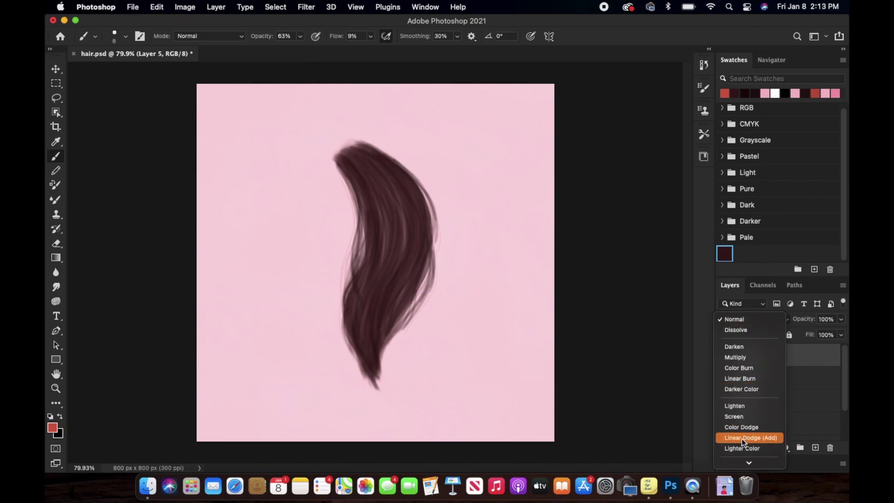
Set Layer 5 to Linear Dodge (Add) and paint reddish glow strokes down the lock's centre.
left_click(741, 437)
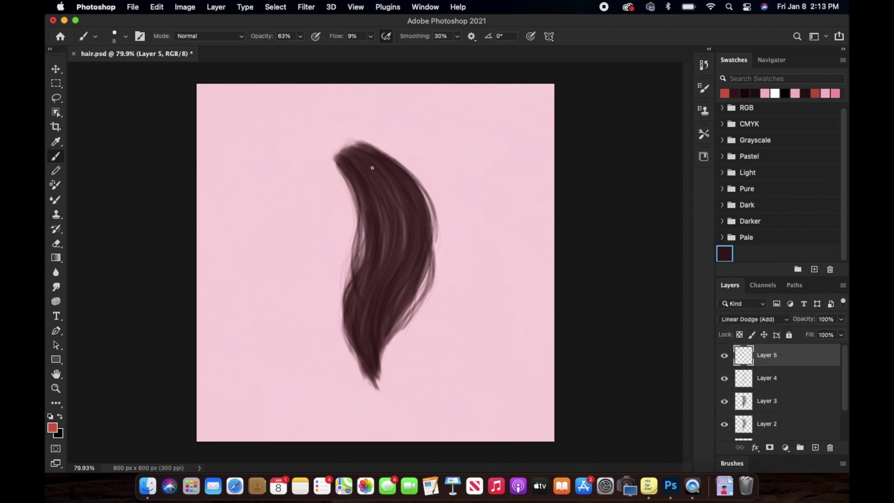
left_click_drag(371, 157, 371, 354)
mouse_move(362, 148)
left_mouse_down()
mouse_move(387, 332)
mouse_move(371, 312)
mouse_move(373, 358)
mouse_move(392, 240)
mouse_move(410, 249)
mouse_move(394, 307)
left_mouse_up()
left_click_drag(386, 168, 404, 286)
left_click_drag(385, 159, 401, 291)
left_click_drag(380, 170, 375, 345)
Add faint reddish strands along the lock's right side, lower tip and left side.
left_click_drag(379, 191, 373, 333)
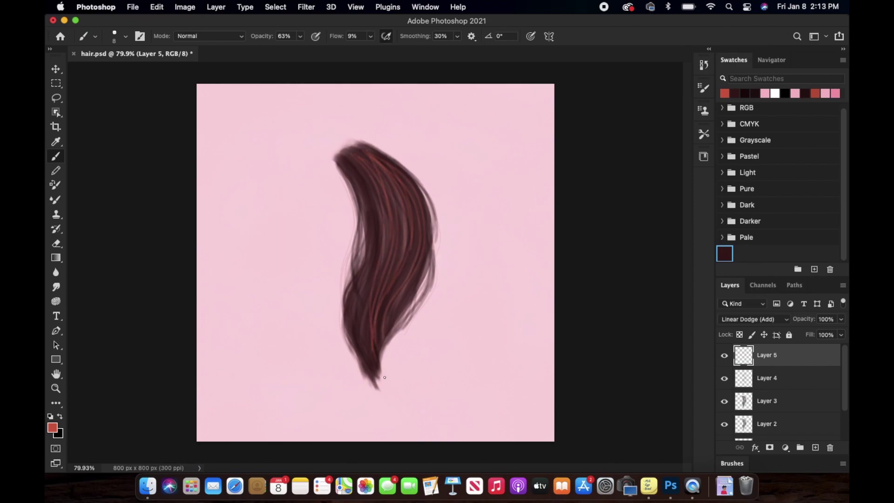
left_click_drag(415, 186, 394, 313)
left_click_drag(427, 235, 395, 315)
left_click_drag(358, 347, 380, 197)
left_click_drag(375, 365, 361, 305)
left_click_drag(355, 339, 375, 198)
mouse_move(347, 303)
left_mouse_down()
mouse_move(368, 256)
mouse_move(353, 177)
left_mouse_up()
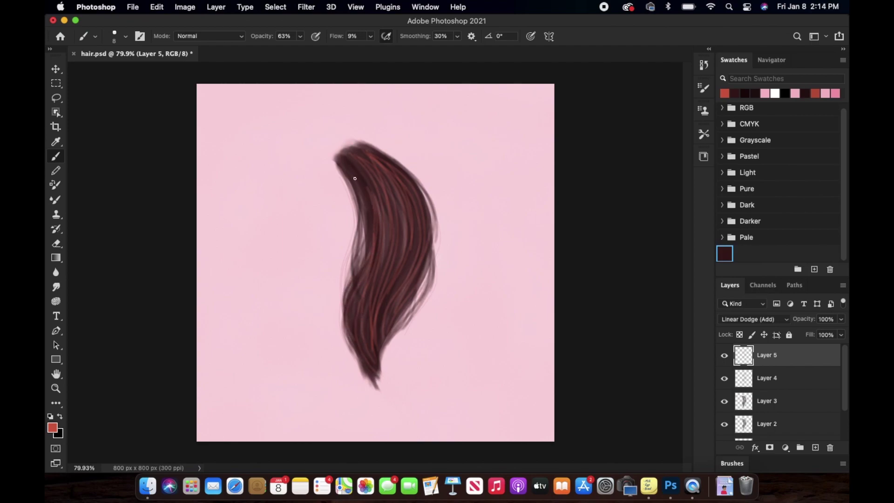
left_click_drag(360, 280, 350, 160)
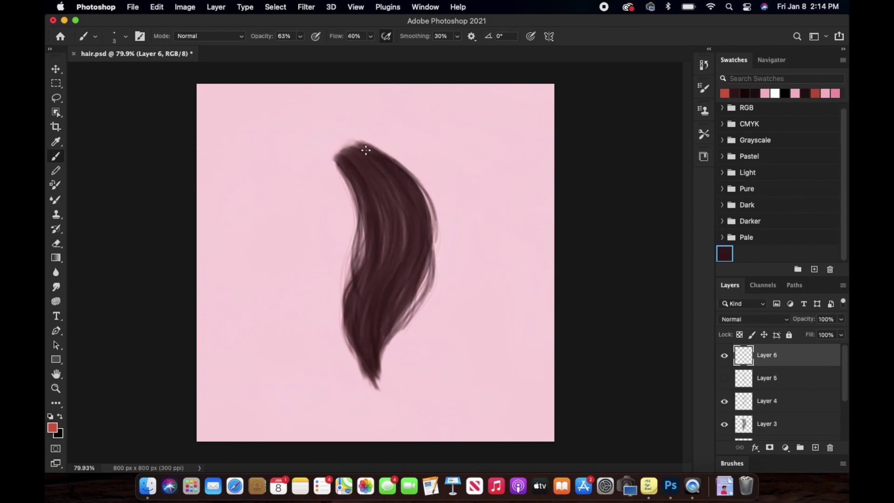
left_click_drag(365, 149, 378, 342)
Paint thin reddish strands on Layer 6 curving from the lock's top toward its tip.
mouse_move(348, 164)
left_mouse_down()
mouse_move(371, 199)
mouse_move(369, 347)
left_mouse_up()
mouse_move(375, 153)
left_mouse_down()
mouse_move(407, 202)
mouse_move(376, 333)
left_mouse_up()
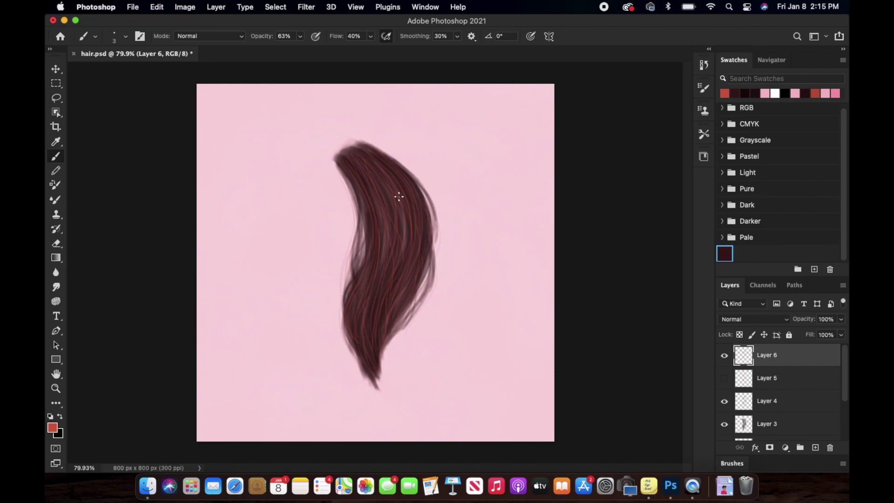
left_click(53, 289)
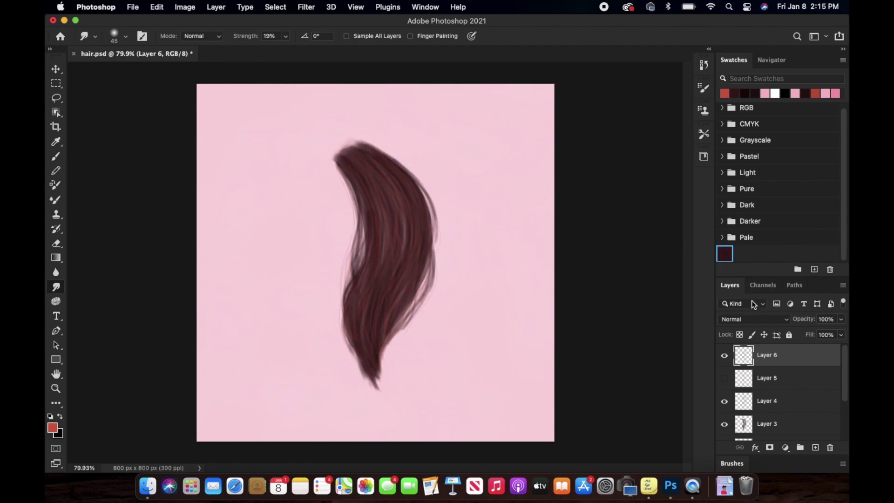
Set Layer 6's opacity to 50%, then show and select Layer 5.
left_click_drag(800, 320, 785, 321)
type("50")
key("Return")
left_click(724, 377)
left_click(774, 378)
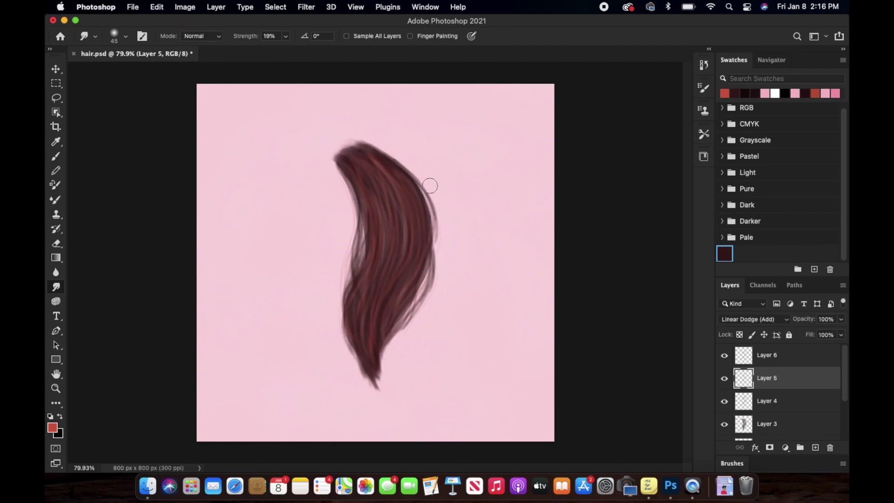
Set Layer 5 to 50% opacity and add a new Linear Dodge (Add) highlight layer.
left_click(809, 320)
type("50")
key("Return")
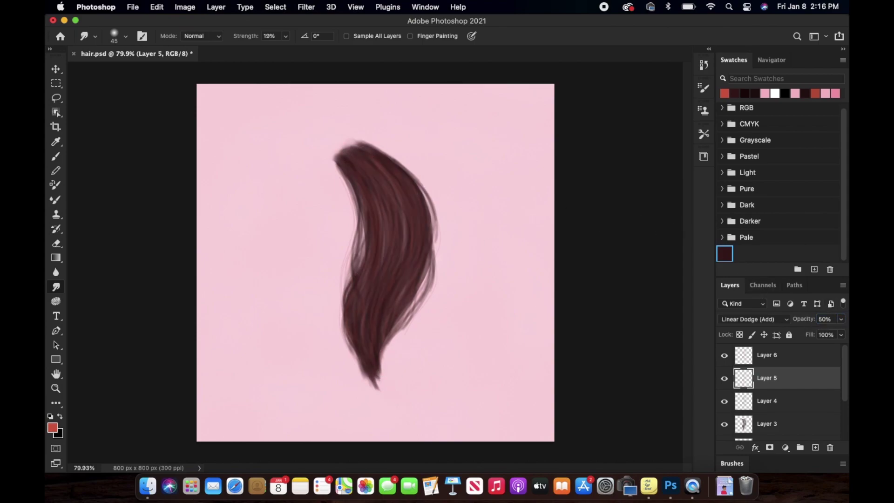
key("super+shift+alt+n")
left_click(772, 320)
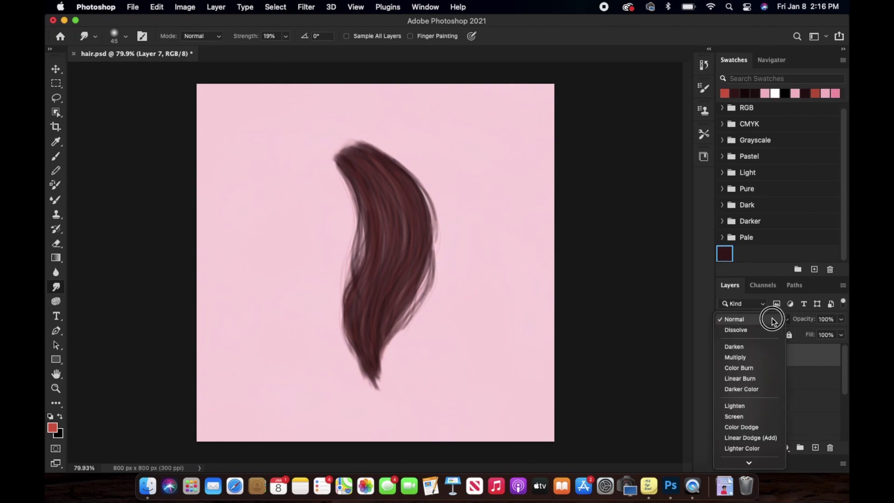
left_click(750, 438)
Set the brush to 94% flow and 86% opacity, try highlight dashes, and hide Layer 6.
left_click(57, 158)
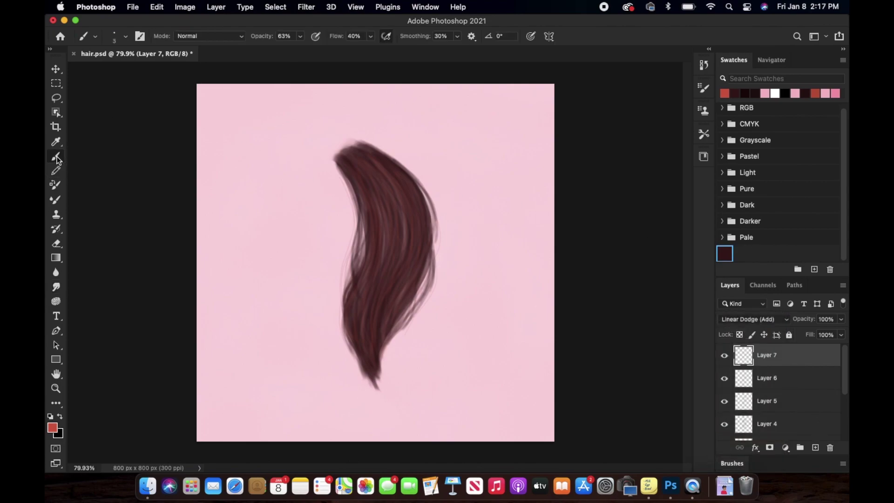
left_click_drag(340, 38, 351, 38)
key("super+z")
left_click_drag(389, 241, 405, 232)
left_click_drag(342, 36, 356, 37)
left_click_drag(395, 242, 405, 235)
left_click_drag(262, 40, 273, 40)
left_click(725, 379)
Dab short orange highlight dashes across the lower, left and upper lock, smudging one with a smaller Smudge brush.
left_click_drag(405, 238, 419, 223)
key("super+z")
left_click_drag(395, 290, 399, 285)
left_click_drag(406, 284, 416, 274)
left_click_drag(350, 317, 353, 300)
left_click_drag(359, 299, 368, 287)
left_click_drag(375, 208, 377, 205)
left_click_drag(380, 205, 382, 203)
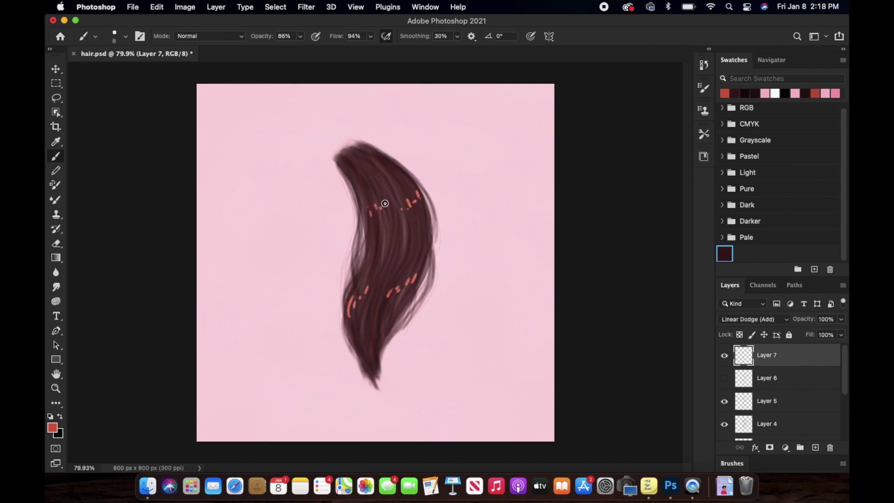
left_click(57, 287)
key("bracketleft")
key("bracketleft")
key("bracketleft")
key("bracketleft")
key("bracketleft")
key("bracketleft")
mouse_move(420, 195)
left_mouse_down()
mouse_move(388, 153)
mouse_move(423, 208)
left_mouse_up()
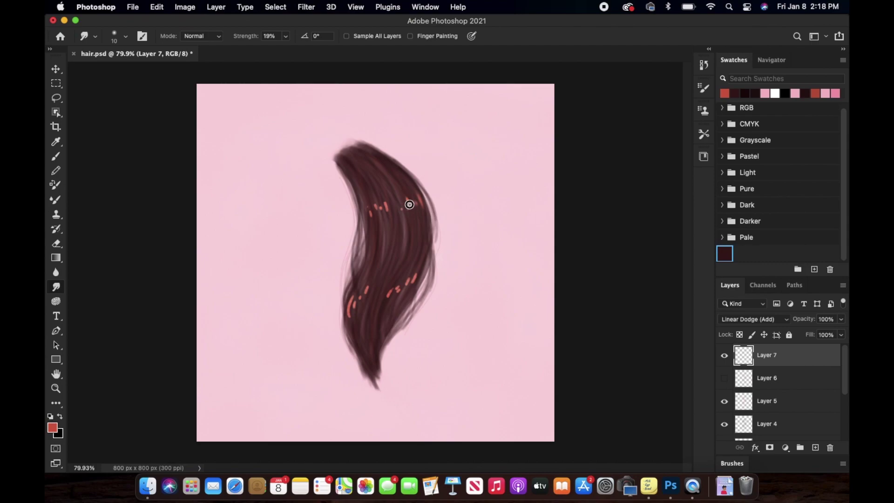
Set Smudge Strength to 33% and smear the upper highlight dashes down along the hair.
left_click(285, 36)
left_click(293, 49)
left_click_drag(409, 200, 410, 205)
left_click_drag(408, 199, 419, 255)
left_click_drag(413, 206, 416, 257)
Show Layer 6 again, smudge the remaining highlight dabs into soft streaks, and lower Layer 7 to 68%.
left_click(723, 378)
left_click_drag(378, 218, 354, 157)
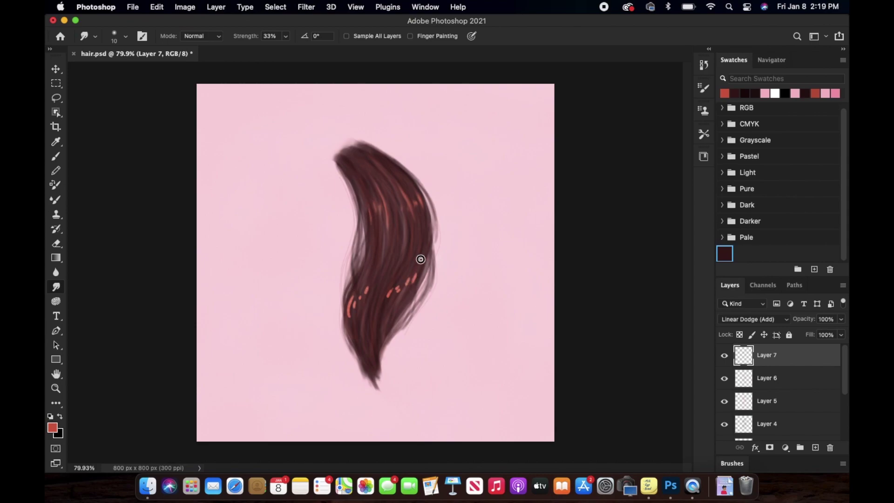
mouse_move(415, 279)
left_mouse_down()
mouse_move(397, 313)
mouse_move(434, 226)
mouse_move(392, 307)
mouse_move(380, 309)
mouse_move(401, 284)
left_mouse_up()
left_click_drag(345, 311, 349, 324)
mouse_move(369, 265)
left_mouse_down()
mouse_move(360, 370)
mouse_move(351, 306)
mouse_move(357, 335)
left_mouse_up()
left_click_drag(357, 335, 377, 238)
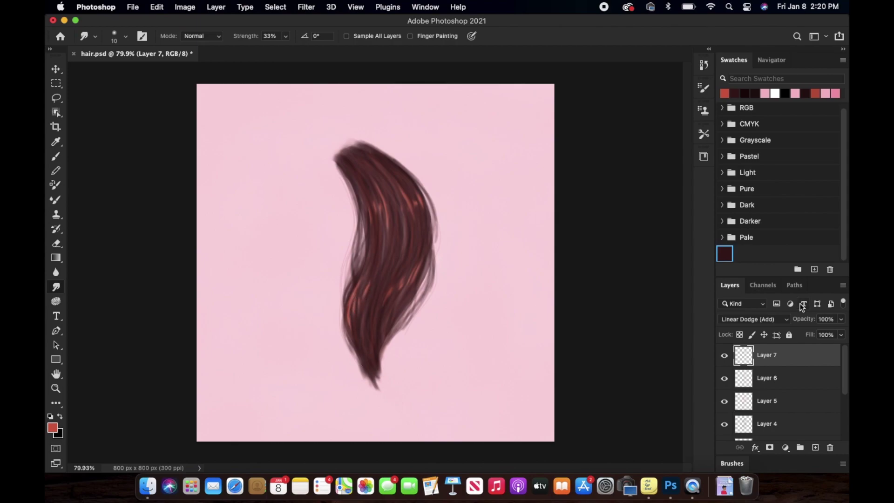
left_click_drag(807, 320, 797, 323)
Drop Layer 6 to 24% opacity, then reselect Layer 7 and return to the Brush tool.
left_click(762, 381)
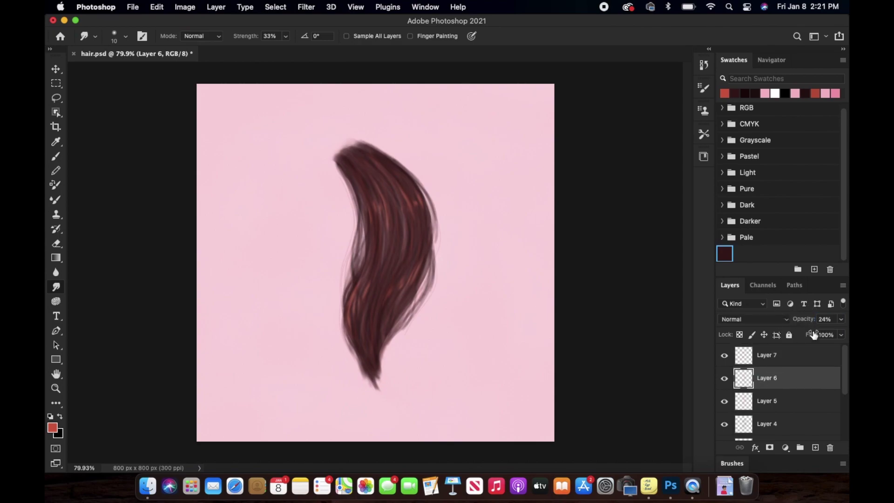
left_click(788, 357)
left_click(56, 157)
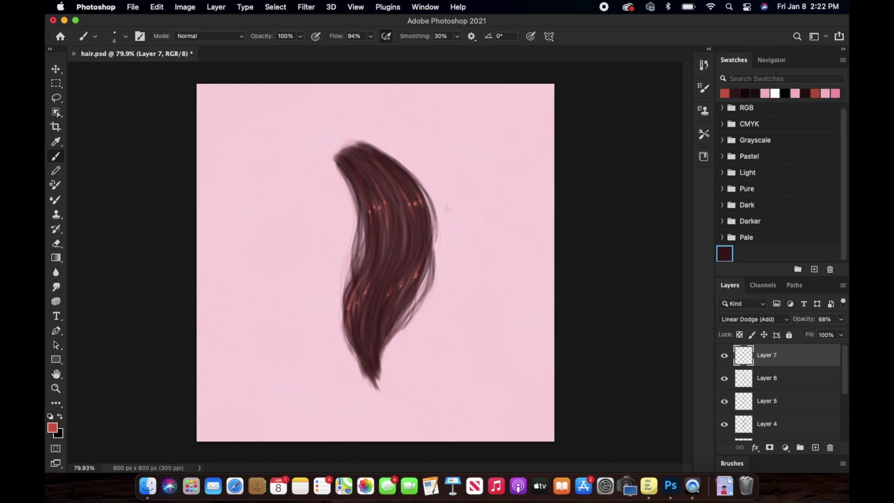
Add a new layer above Layer 2 and pick dark maroon as the paint colour.
scroll(838, 373, "down", 3)
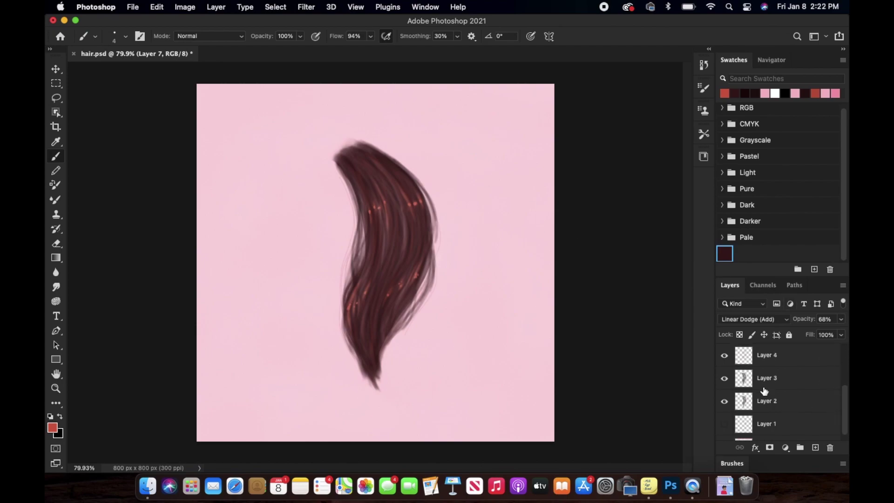
left_click(751, 402)
left_click(815, 448)
left_click(756, 93)
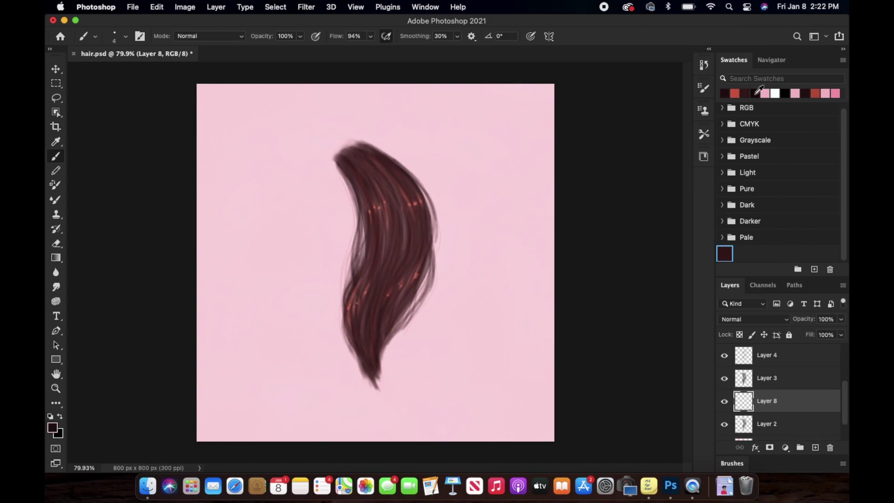
Set the brush to 9% Flow, 63% Opacity and 25 px size.
left_click(357, 35)
type("9")
left_click(286, 36)
type("6")
key("bracketright")
key("bracketright")
key("bracketright")
key("bracketright")
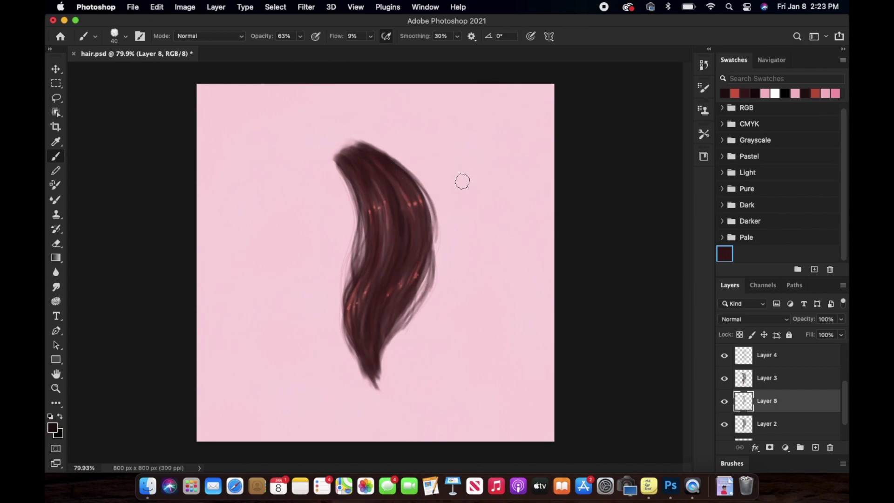
key("bracketleft")
key("bracketleft")
key("bracketleft")
Paint soft dark shading over the lower-left and mid-hair strands, undoing the final stroke.
left_click_drag(354, 325, 365, 345)
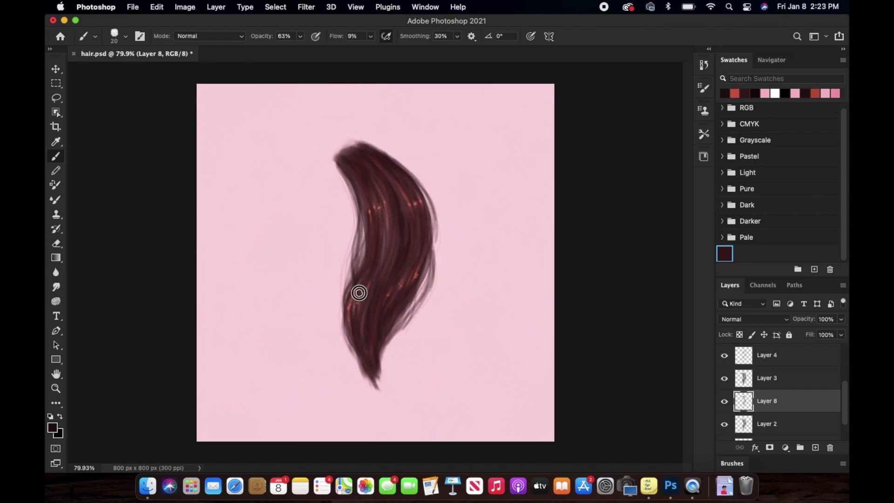
left_click_drag(380, 274, 384, 262)
left_click_drag(385, 215, 391, 246)
key("super+z")
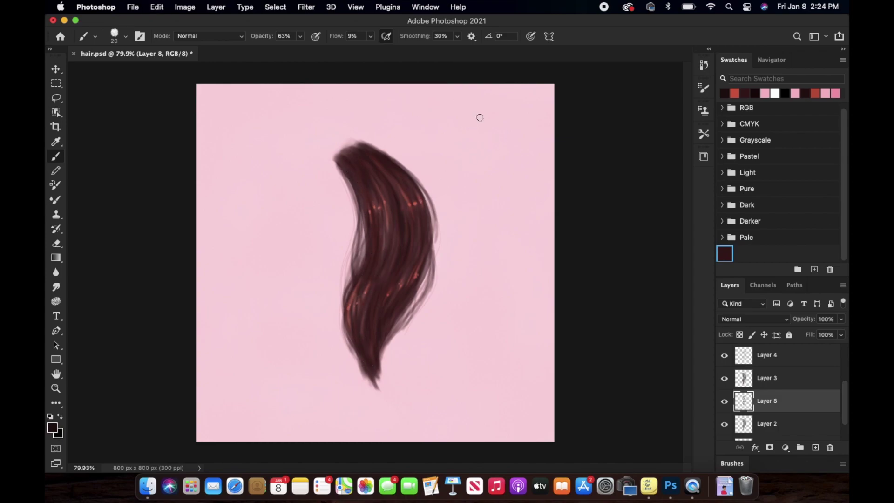
Pick black, undo the last faint stroke, and set up a 60 px Smudge brush.
left_click(785, 93)
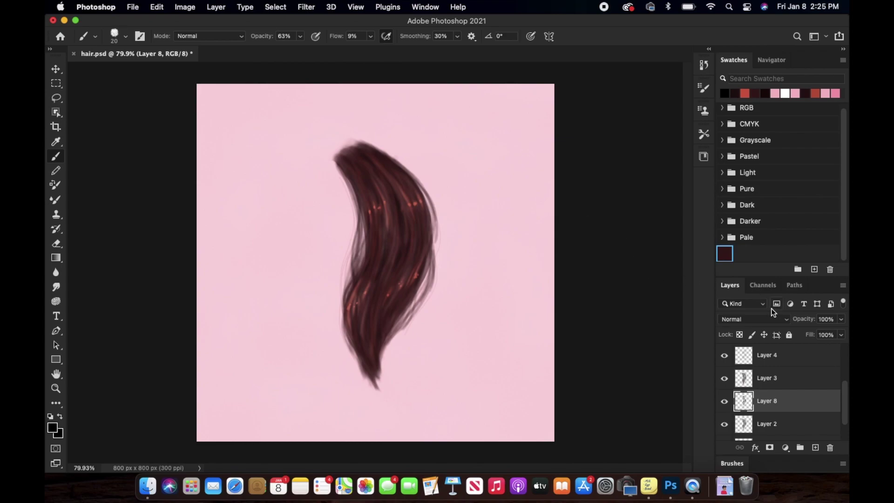
key("super+z")
left_click(57, 286)
key("bracketright")
key("bracketright")
key("bracketright")
key("bracketright")
key("bracketright")
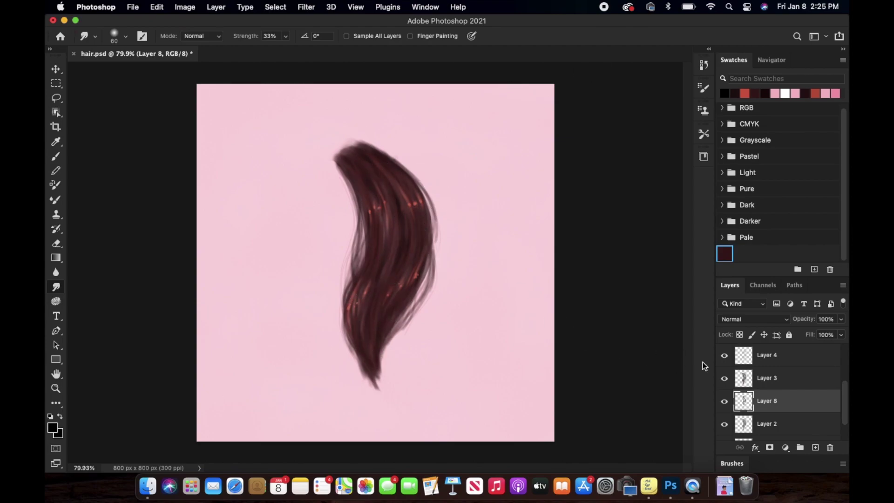
Create a new layer directly above Layer 1 and switch to a 9 px brush.
left_click_drag(845, 399, 843, 403)
left_click(788, 406)
left_click(828, 434)
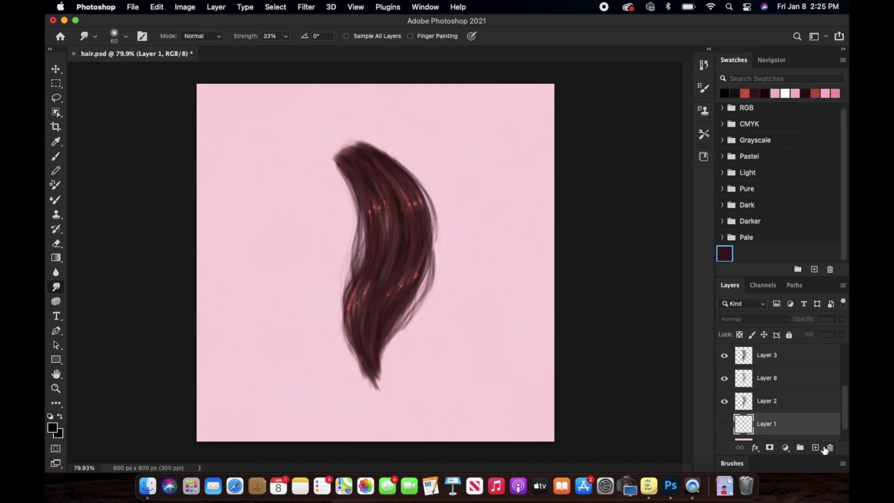
left_click(815, 447)
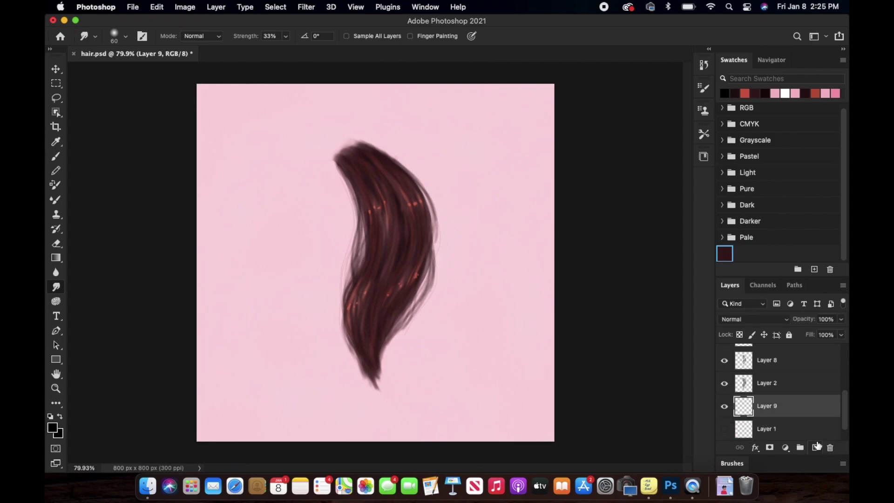
left_click(57, 157)
key("bracketleft")
key("bracketleft")
Paint thin black strands along the hair's left and right edges and down its lower tip.
left_click_drag(294, 175, 300, 233)
key("super+z")
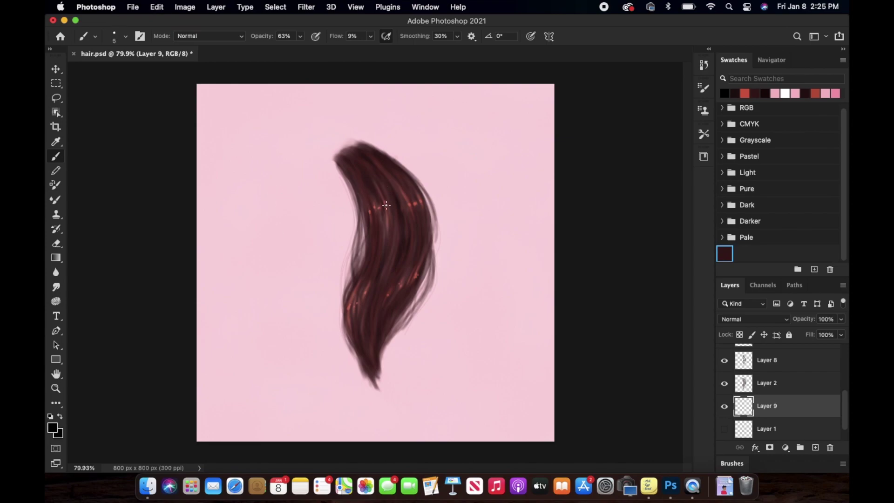
left_click_drag(350, 281, 349, 213)
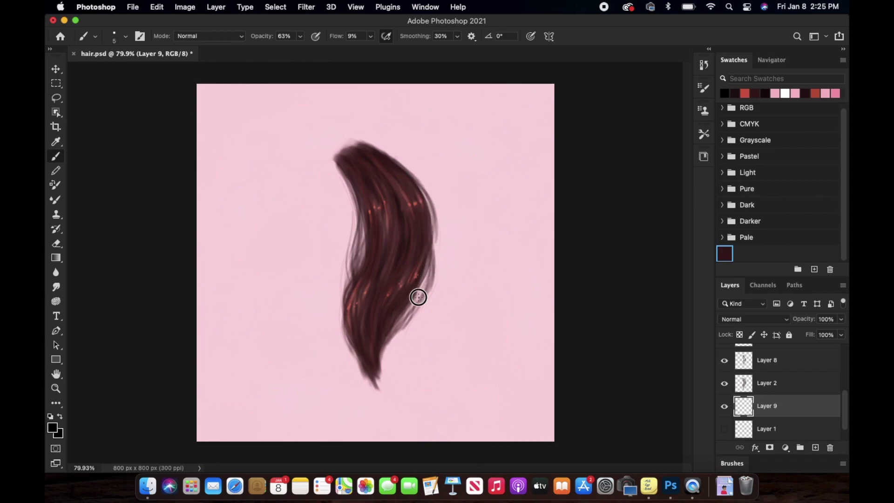
left_click_drag(428, 266, 384, 368)
left_click_drag(384, 336, 384, 377)
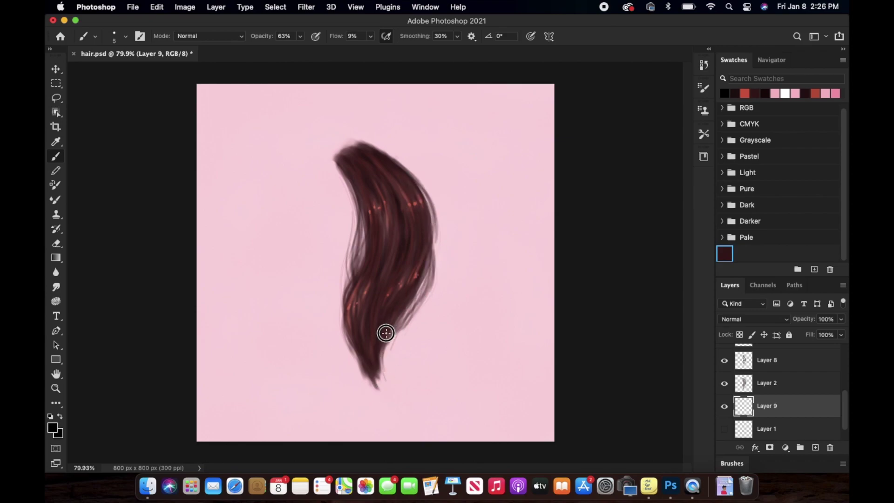
left_click_drag(388, 332, 385, 379)
left_click_drag(384, 337, 387, 381)
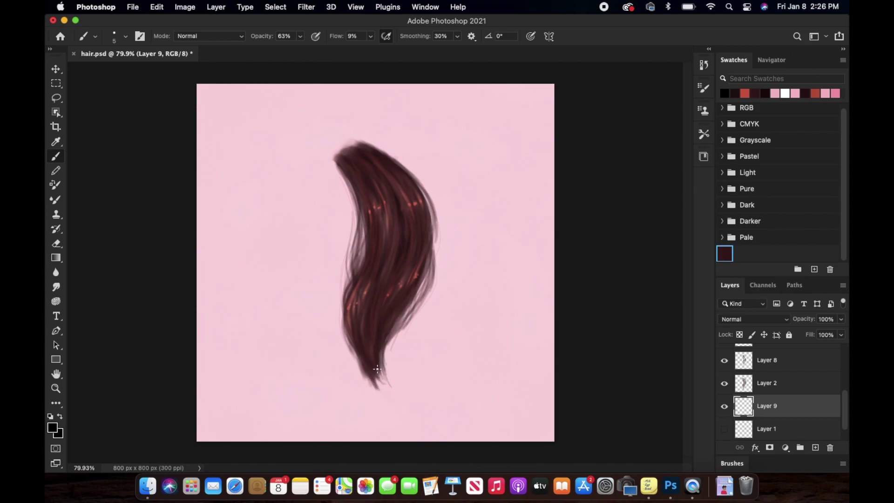
left_click_drag(383, 389, 387, 388)
left_click_drag(845, 408, 844, 363)
left_click(796, 378)
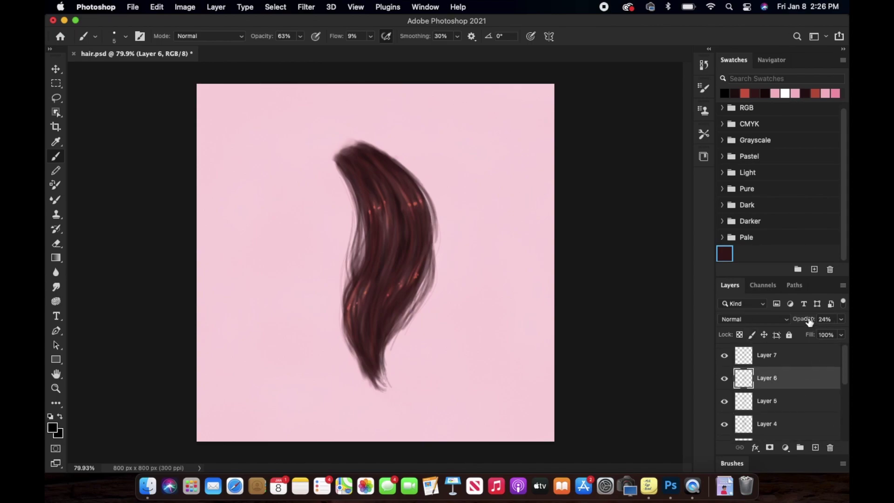
left_click_drag(802, 322, 820, 318)
left_click(726, 378)
left_click(724, 378)
left_click(725, 378)
left_click(724, 378)
left_click(822, 319)
type("24")
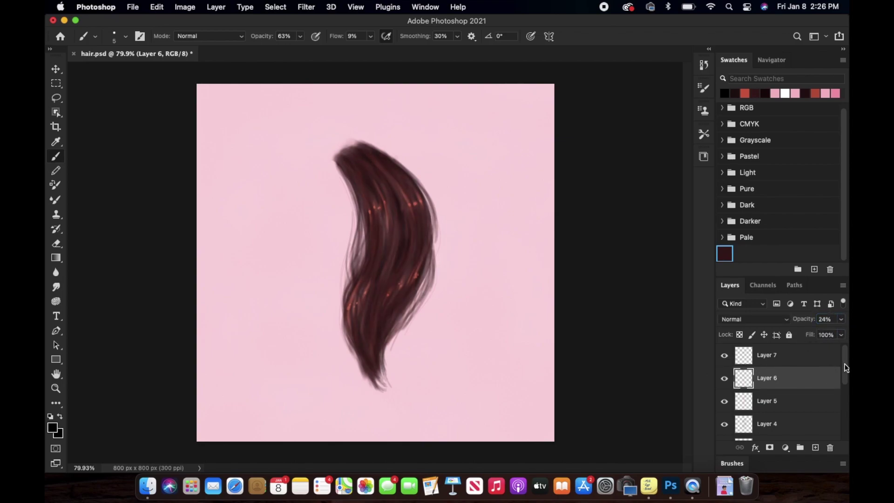